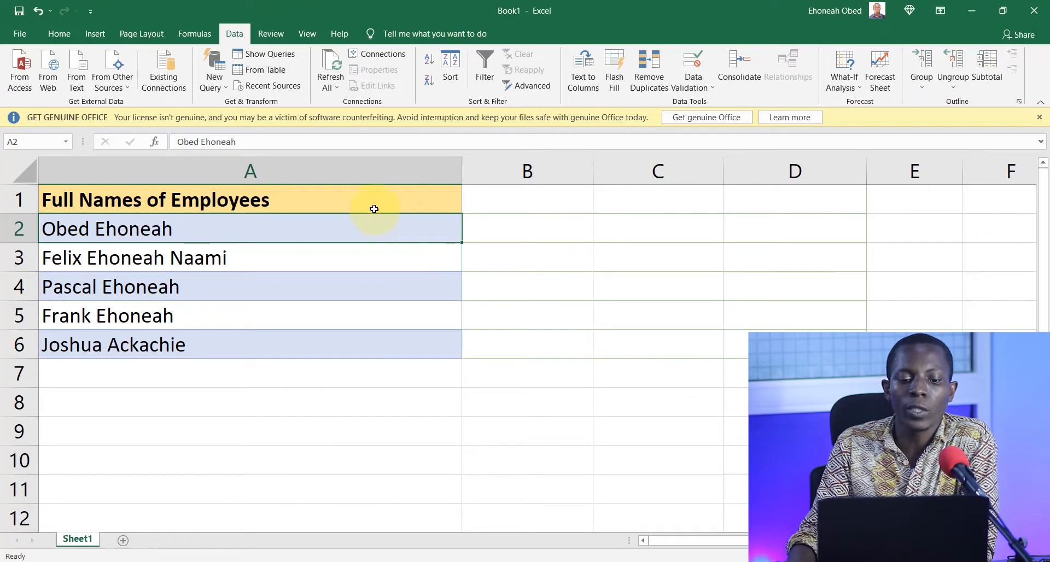
left_click(370, 204)
left_click(59, 34)
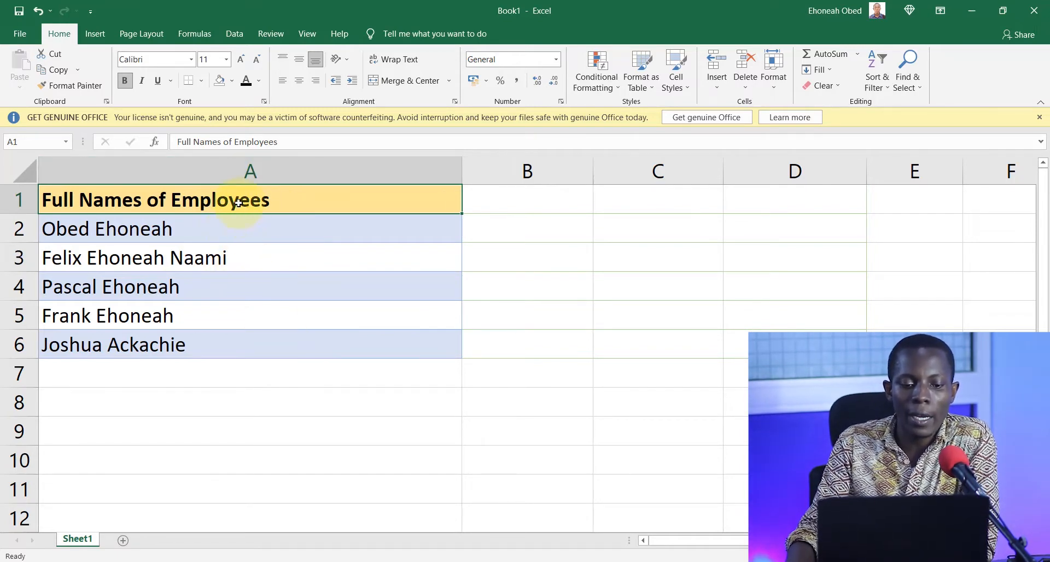
key("shift+Down")
key("shift+Down")
key("shift+Down")
key("shift+Down")
key("shift+Down")
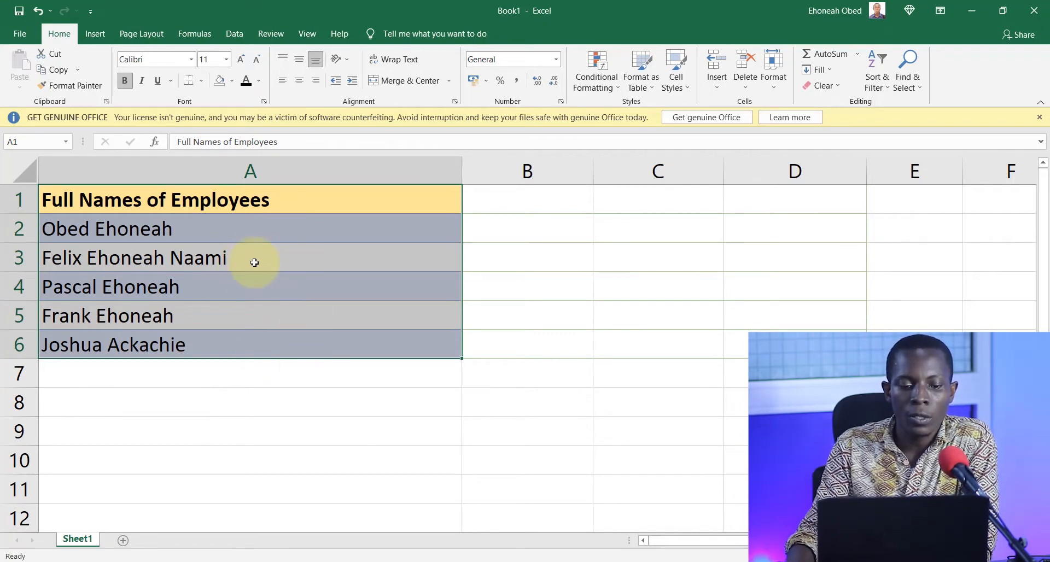
Bring the employee name range A1:A6 into Power Query as a table with headers.
left_click(271, 201)
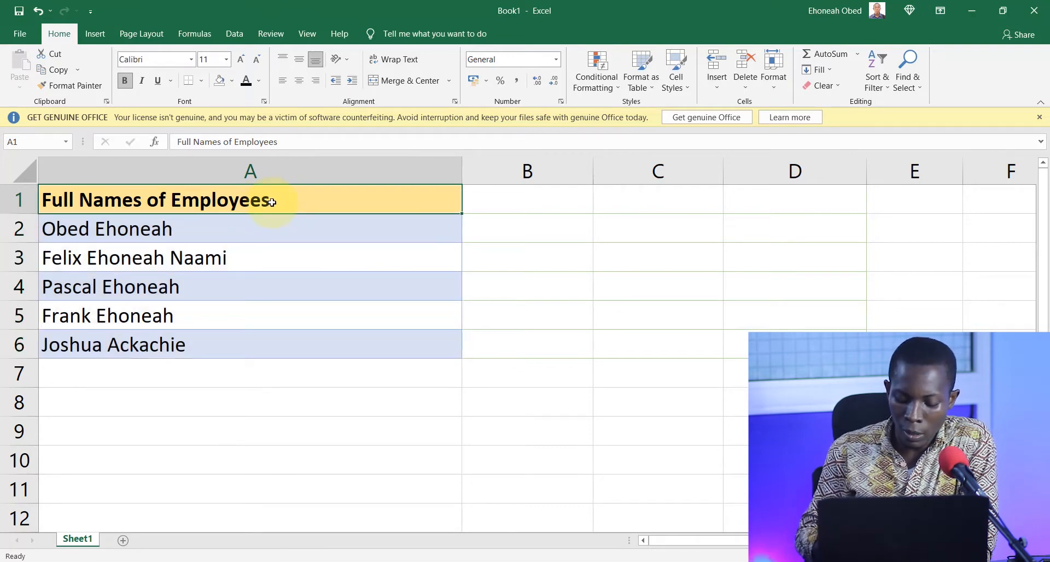
key("shift+Down")
key("shift+Down")
key("shift+Down")
key("shift+Down")
key("shift+Down")
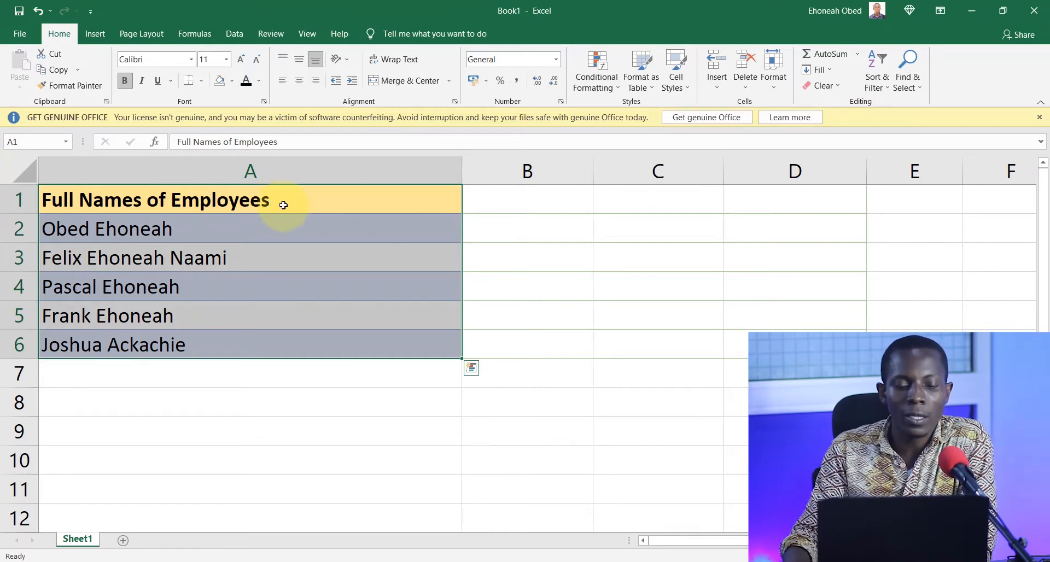
left_click(235, 34)
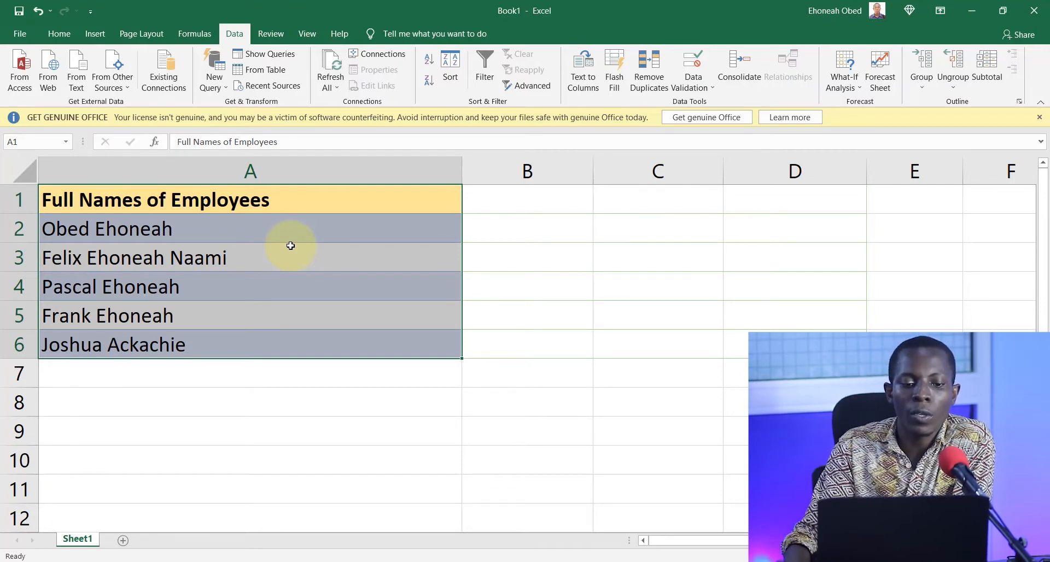
left_click(269, 70)
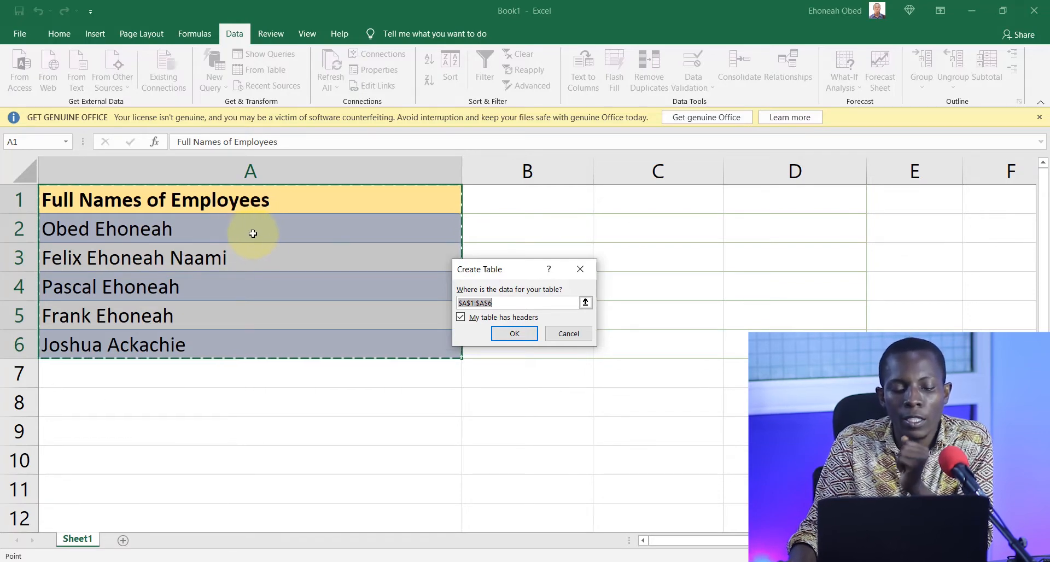
left_click(461, 318)
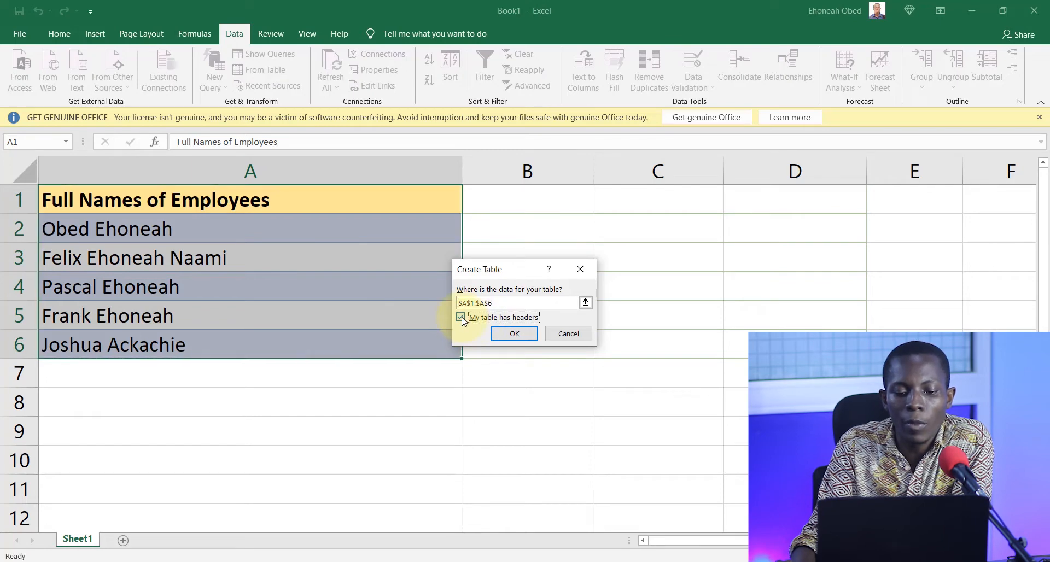
left_click(514, 334)
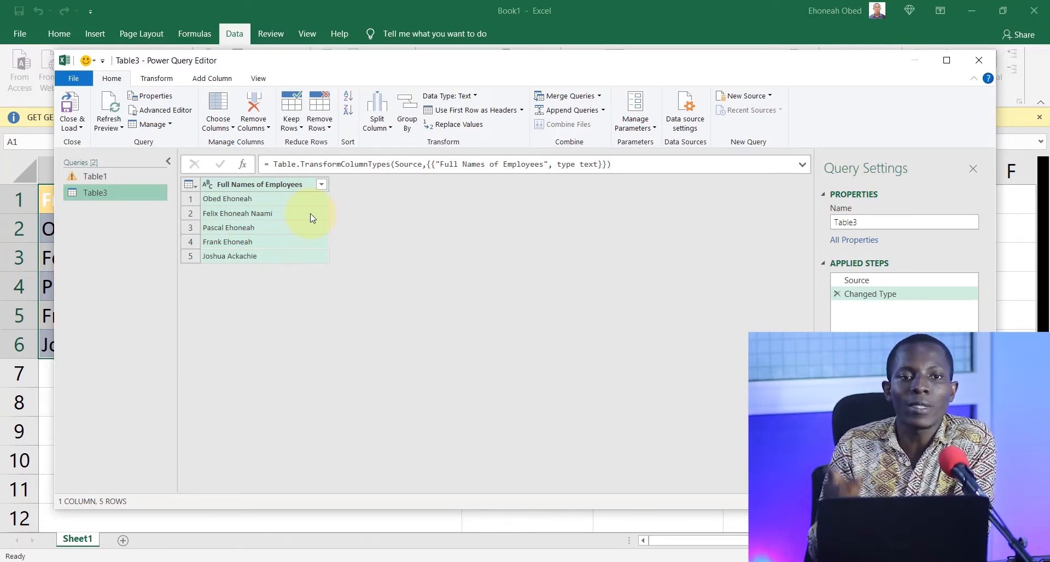
Split the Full Names of Employees column by the Space delimiter at each occurrence.
left_click(378, 115)
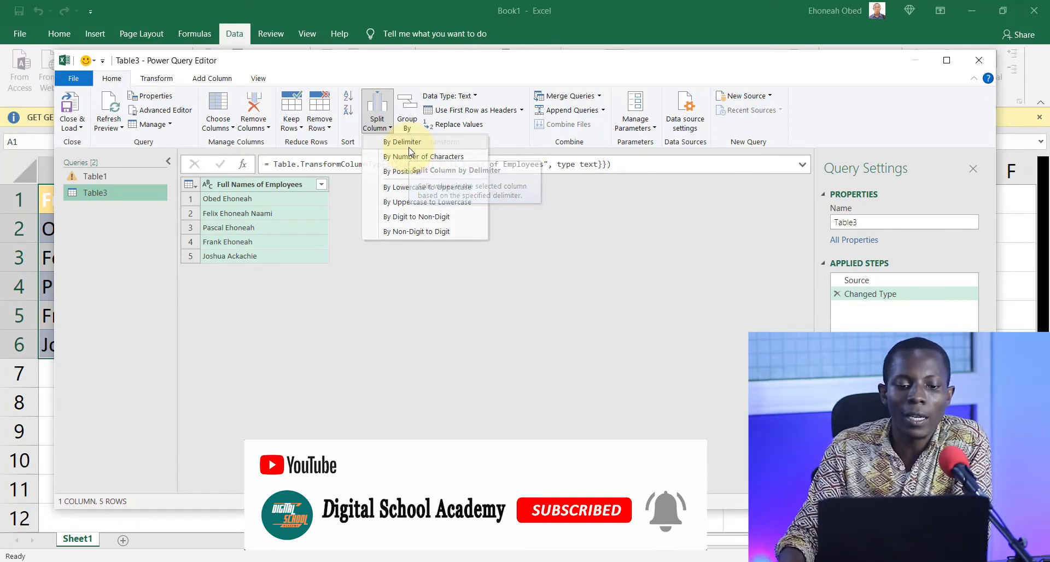
left_click(408, 147)
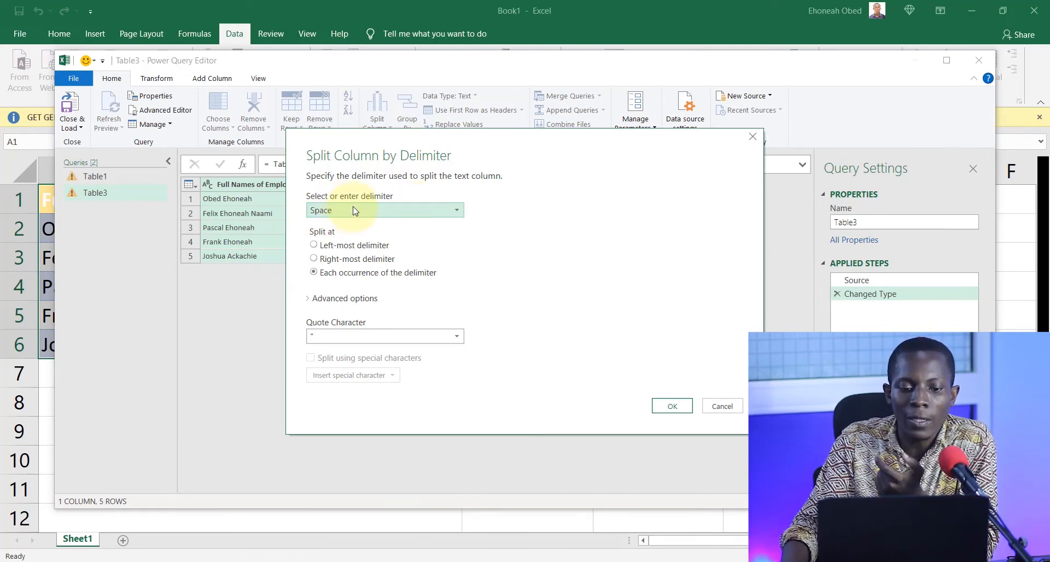
left_click(331, 213)
left_click(362, 215)
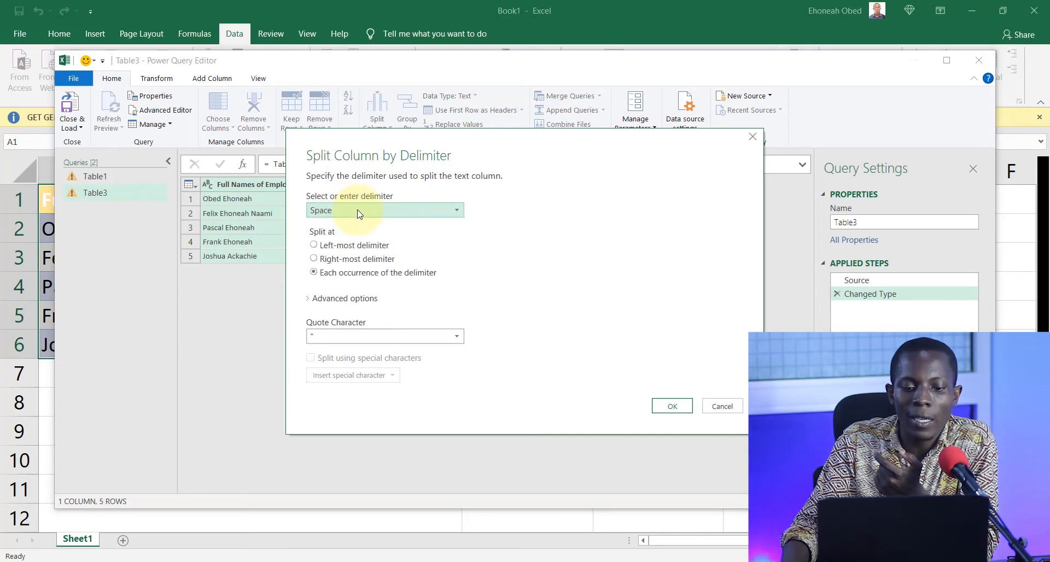
left_click(672, 406)
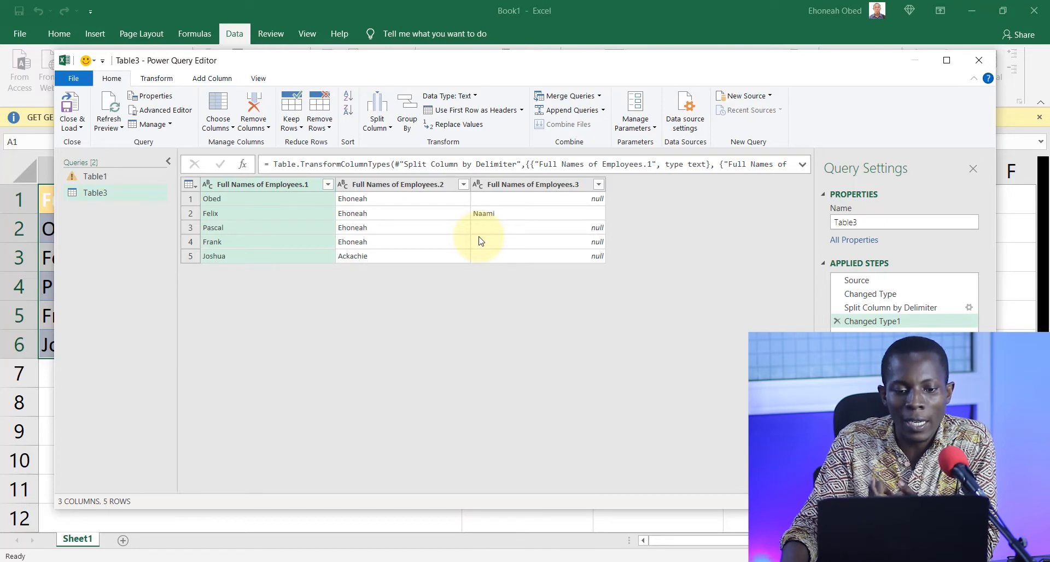
Rename the three split columns, in order, First Name, Last Name and Other Names.
double_click(284, 184)
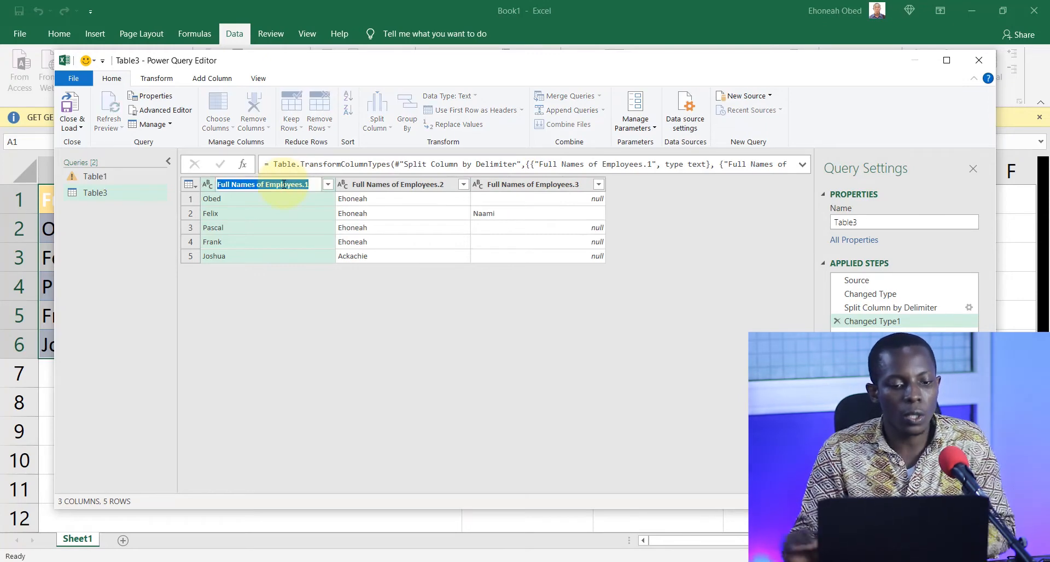
type("First Name")
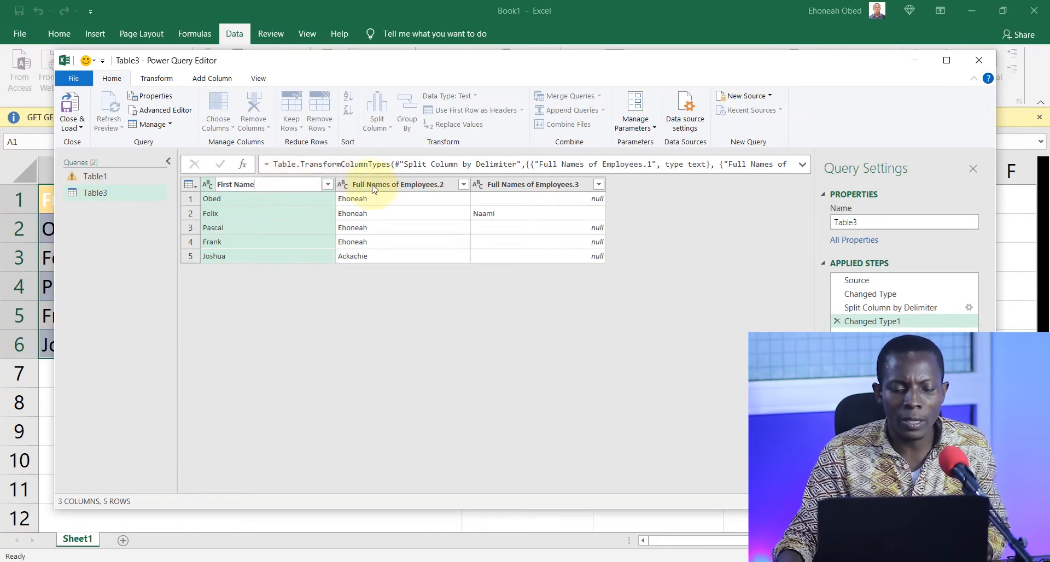
key("Return")
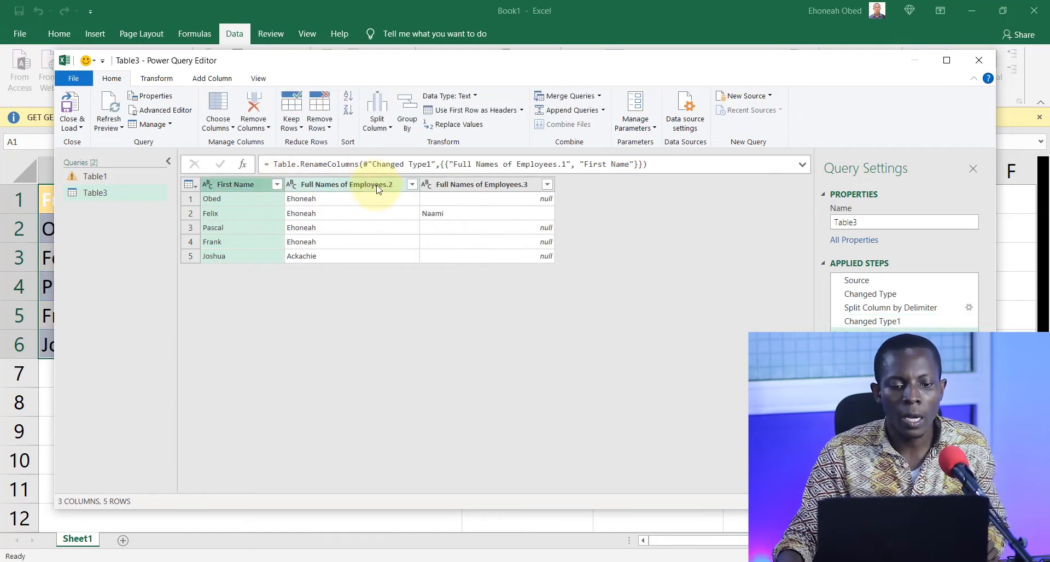
double_click(370, 187)
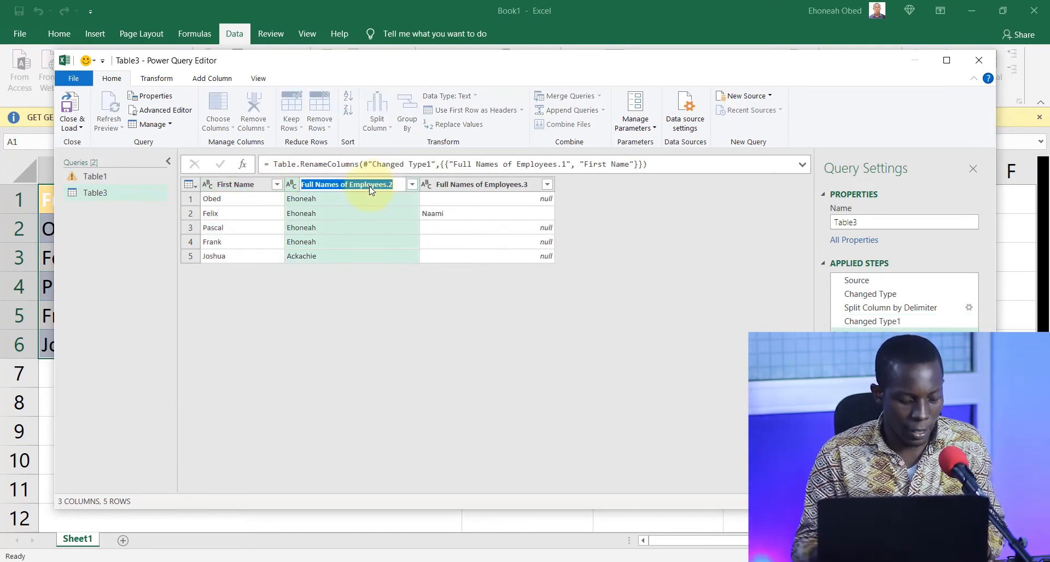
type("S")
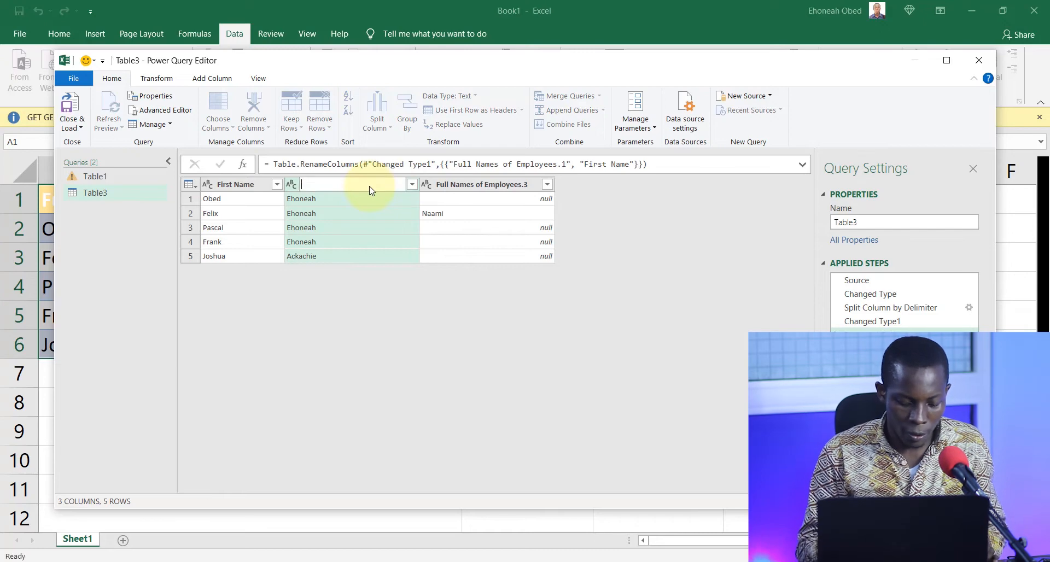
type("ast Name")
left_click(468, 188)
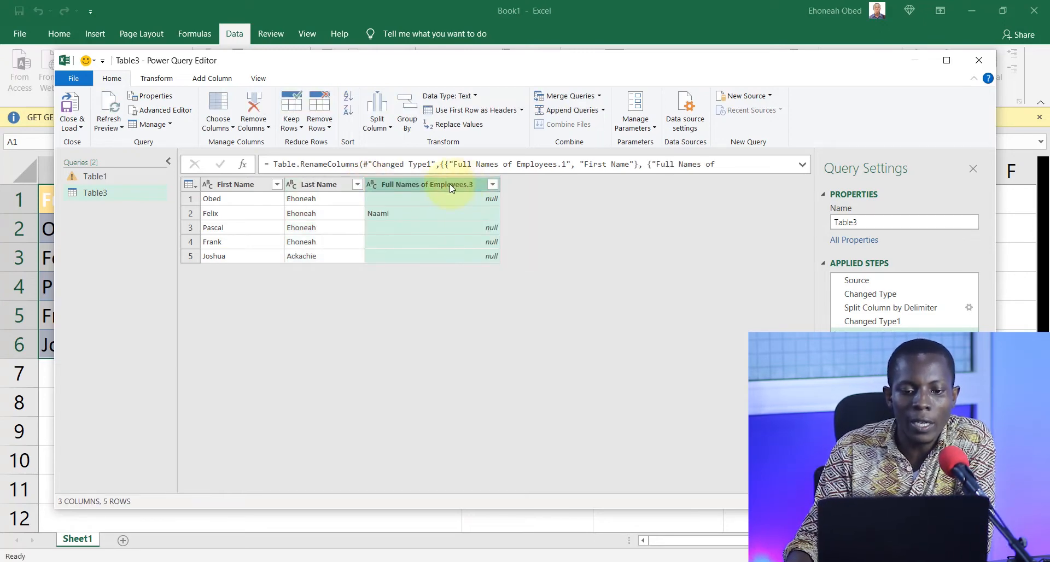
double_click(448, 184)
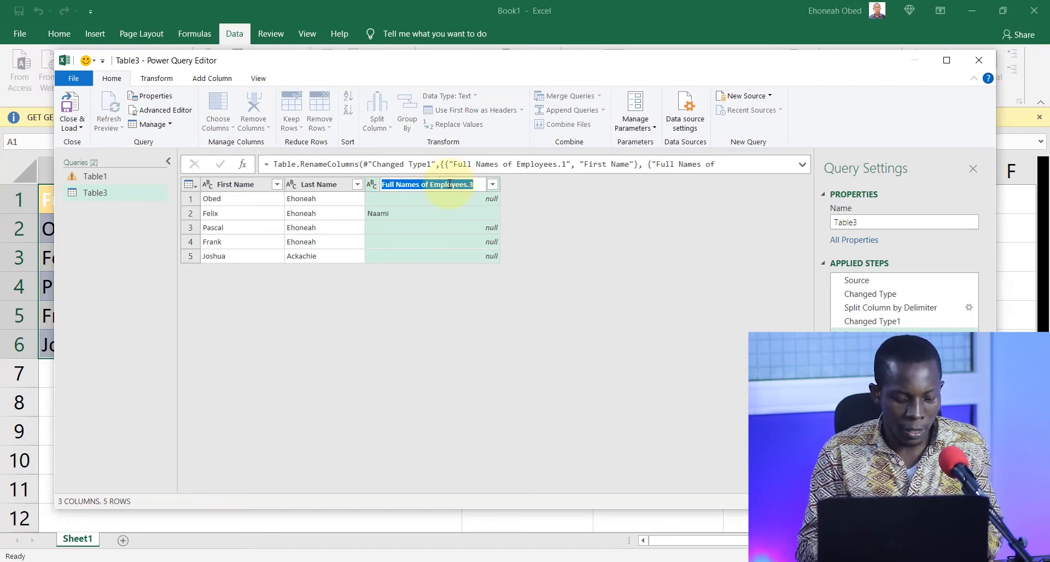
type("Other Names")
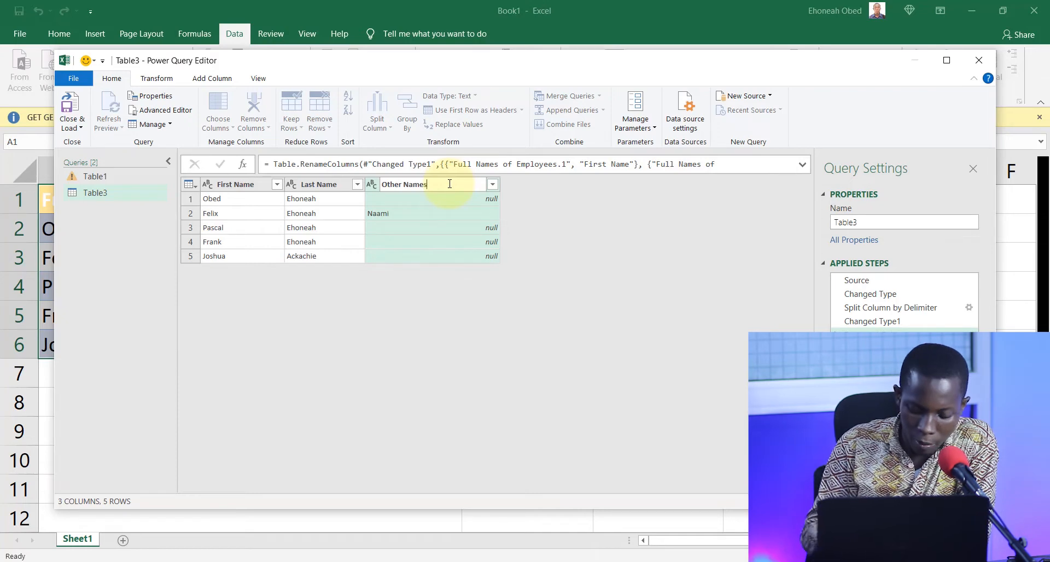
key("Return")
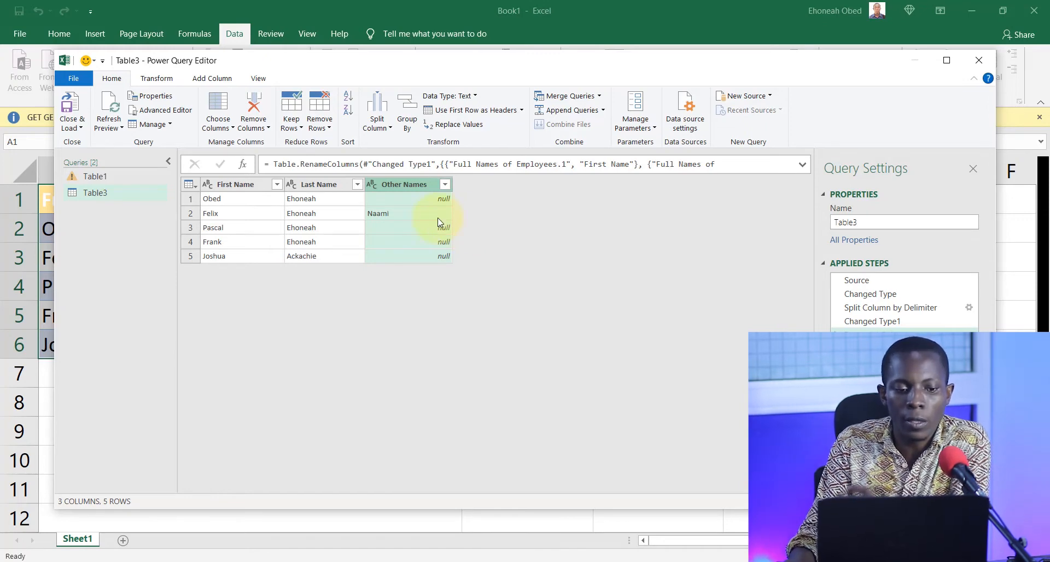
Close the query editor with Load To, choosing the existing worksheet as the destination for the table.
left_click(80, 129)
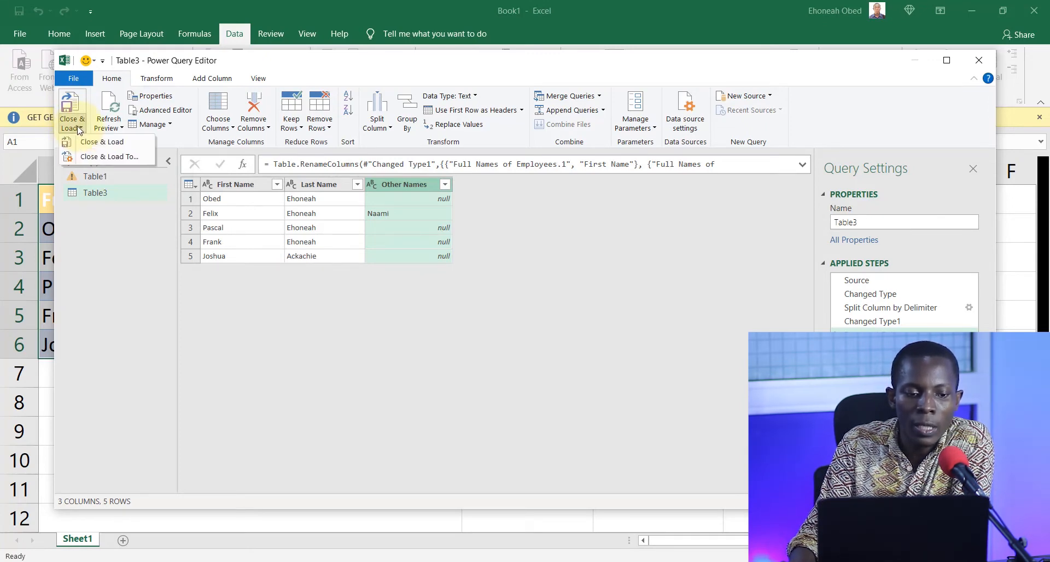
left_click(134, 157)
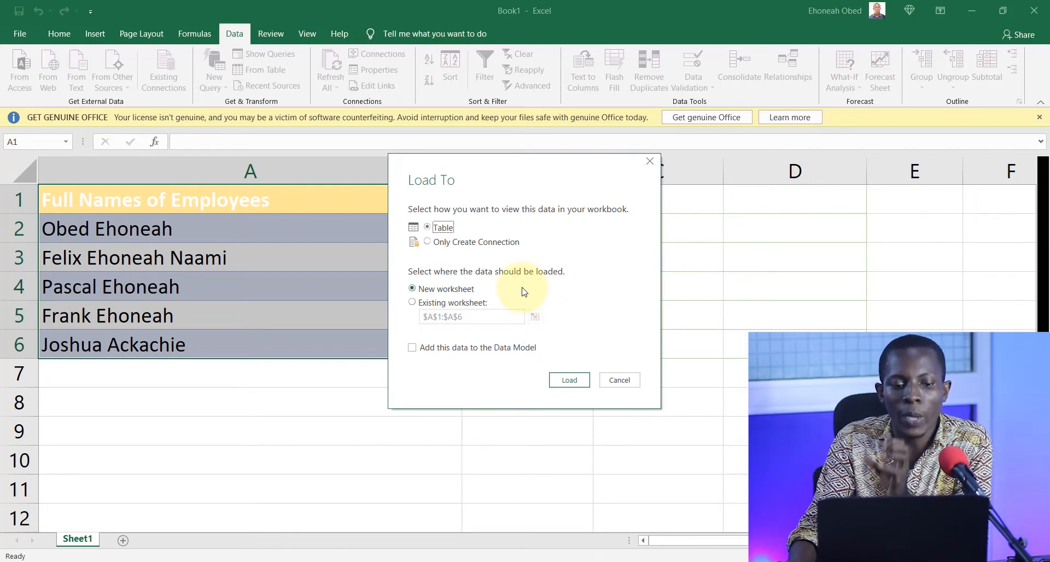
left_click(439, 305)
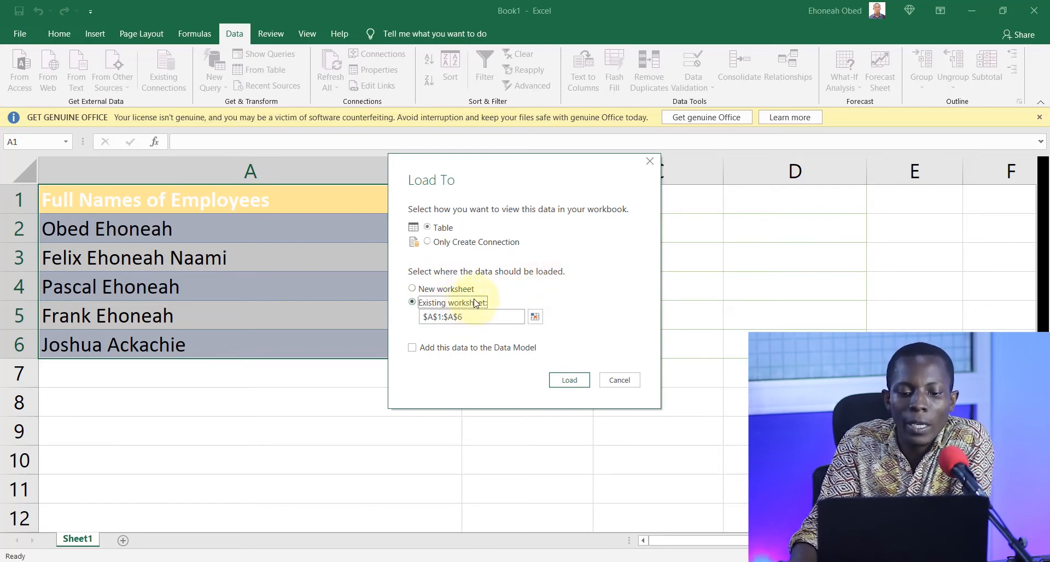
Set the load destination to range B1:D6 beside the full names and load the table there.
left_click(539, 320)
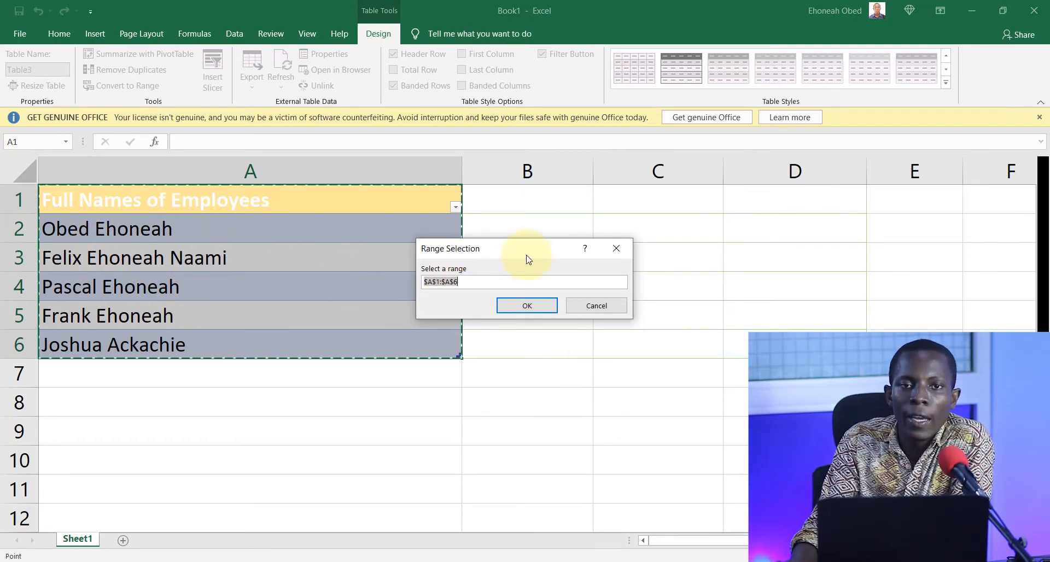
left_click_drag(530, 249, 405, 296)
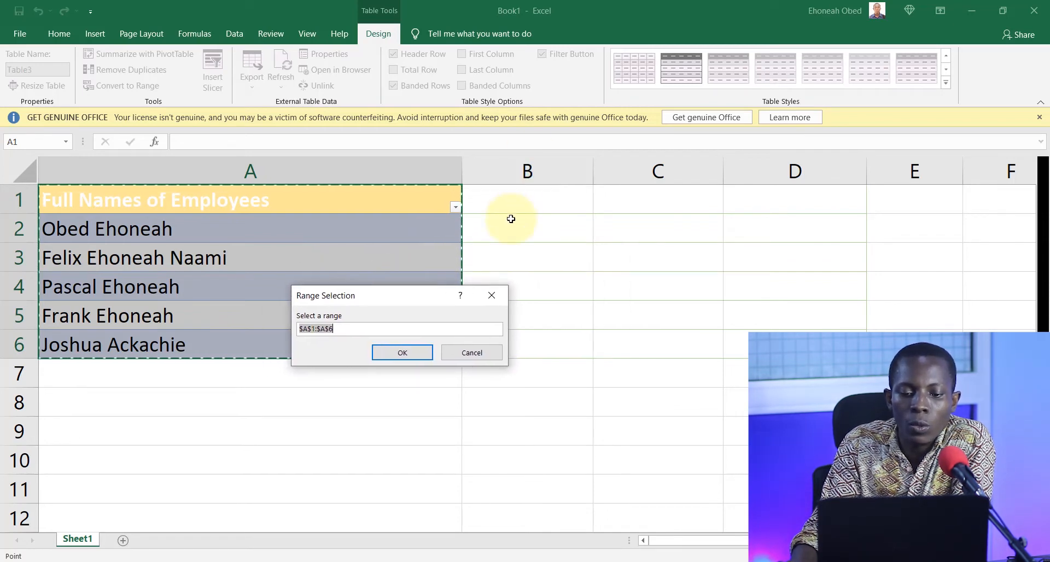
left_click(504, 197)
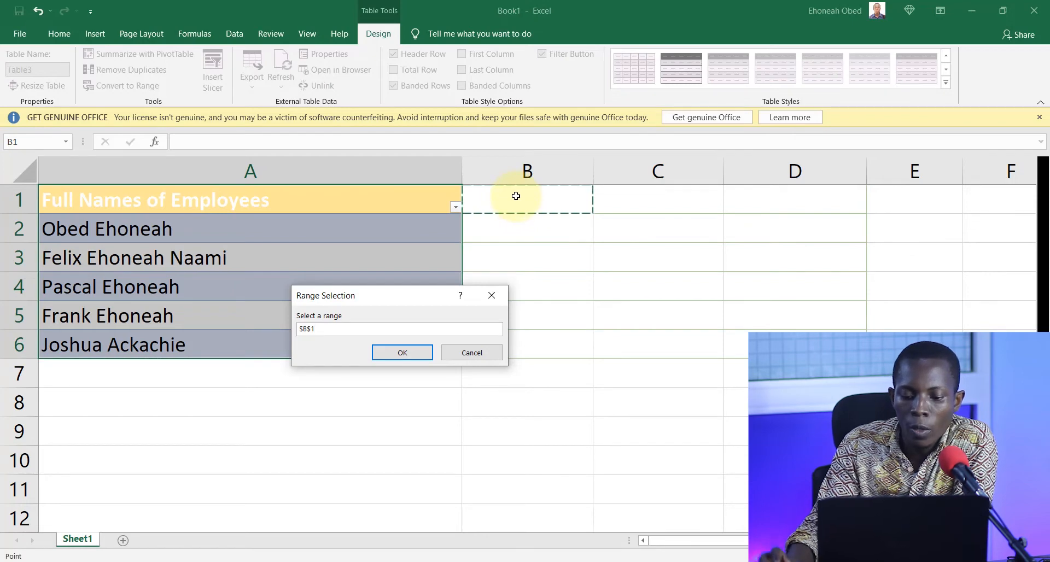
key("shift+Right")
key("shift+Right")
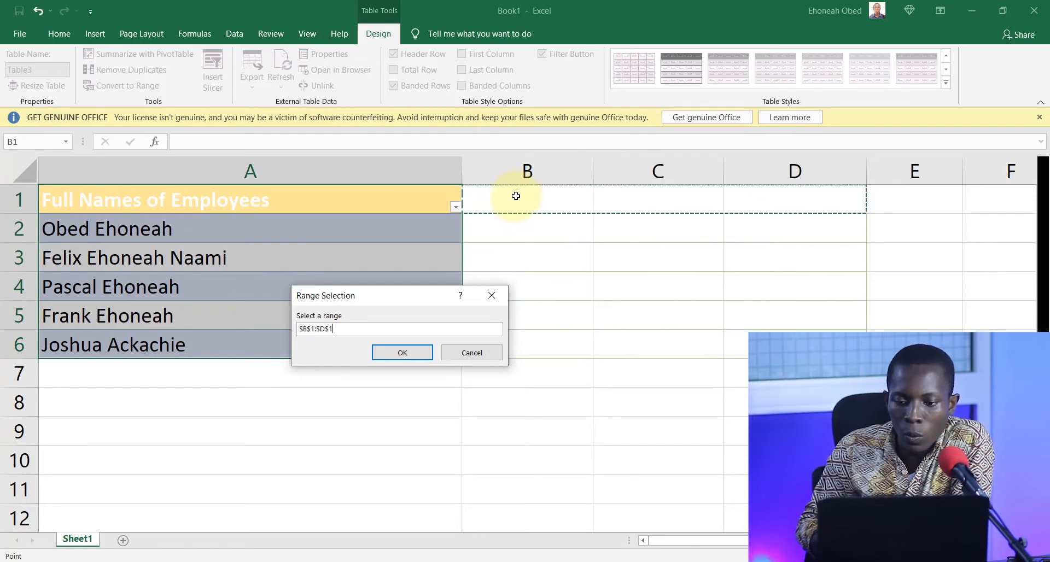
key("shift+Down")
key("shift+Down")
key("shift+Down")
key("shift+Down")
key("shift+Down")
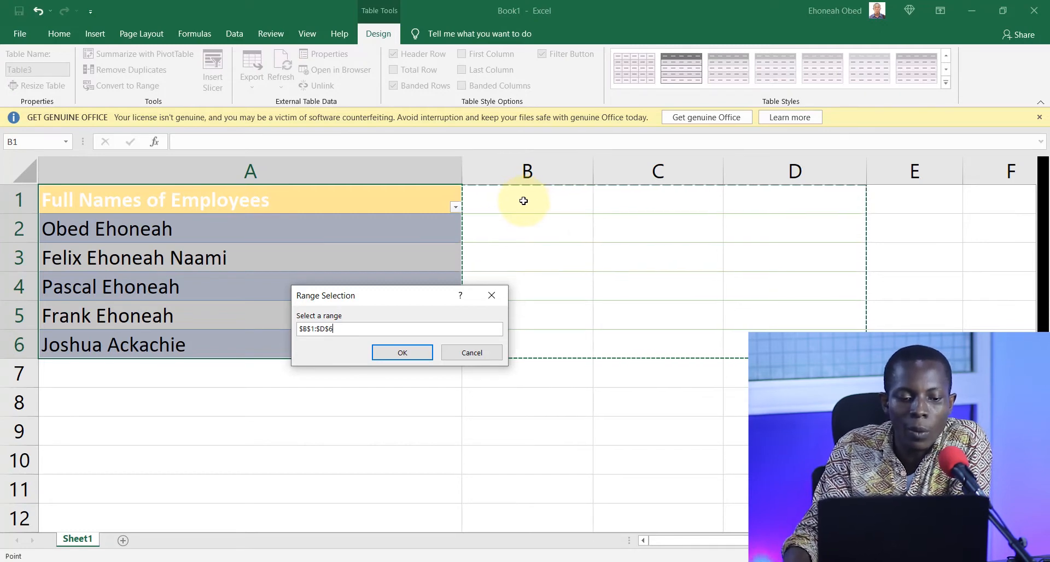
left_click(418, 357)
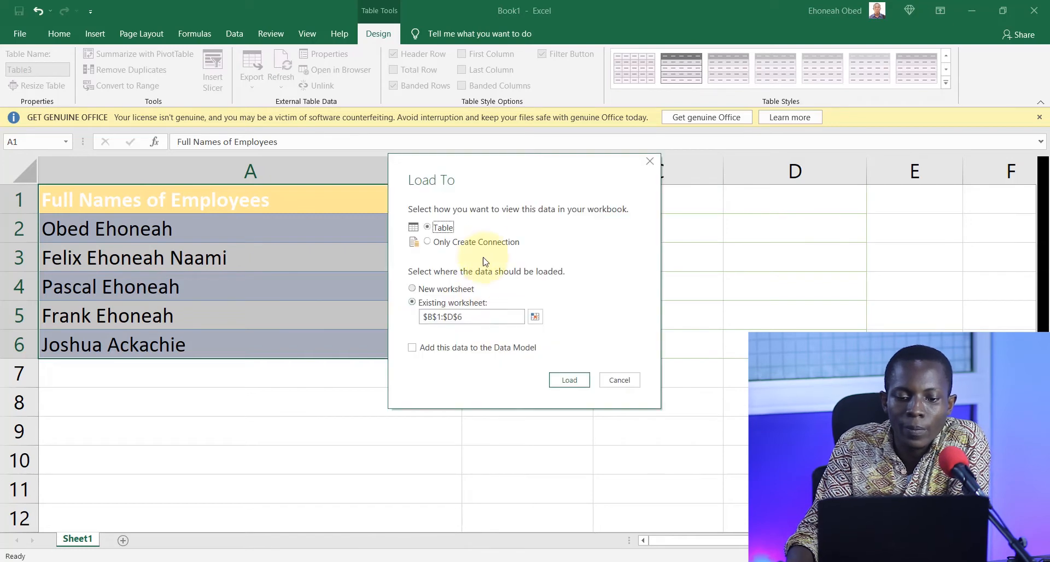
left_click(570, 380)
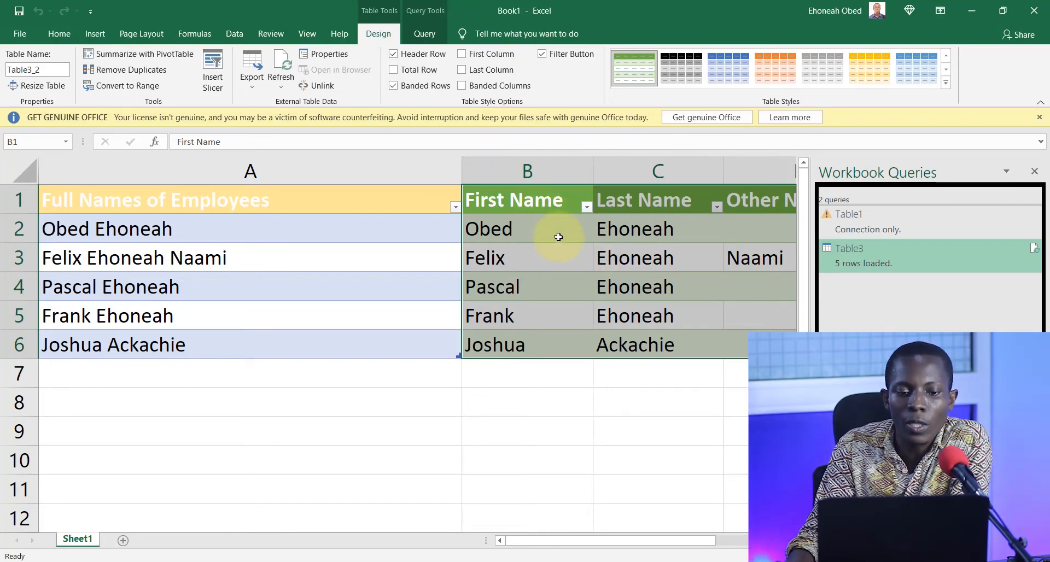
Convert the loaded First Name, Last Name and Other Names table in B1:D6 to a normal range.
left_click(457, 198)
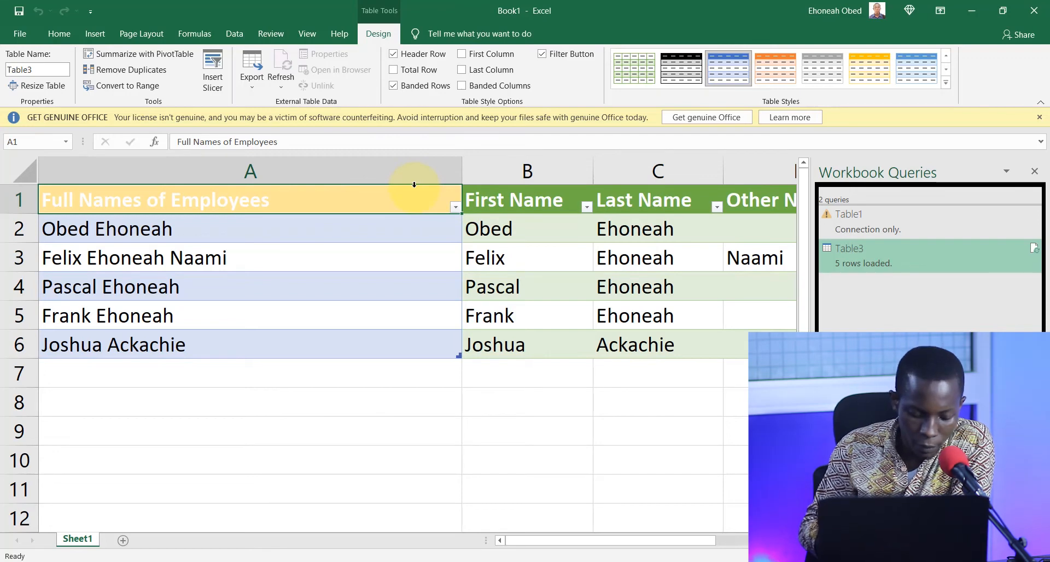
left_click(570, 234)
left_click(515, 199)
key("shift+Right")
key("shift+Right")
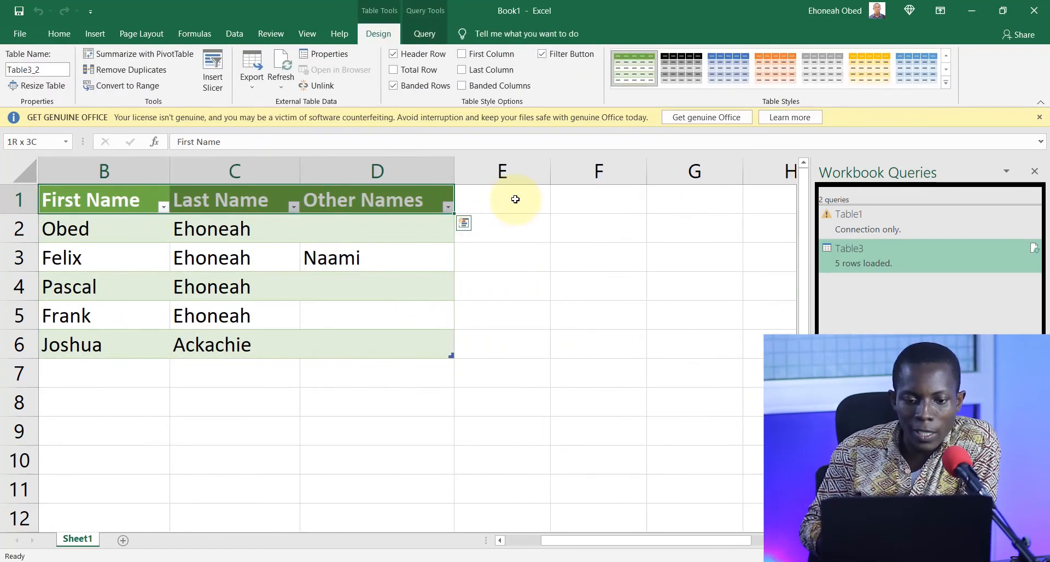
key("shift+Down")
key("shift+Down")
key("shift+Down")
key("shift+Down")
key("shift+Down")
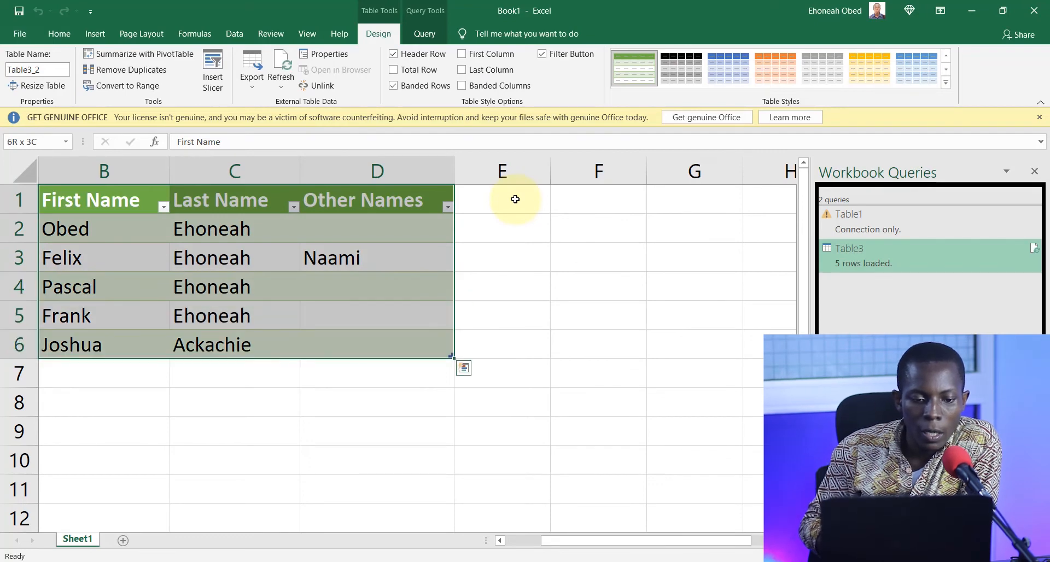
mouse_move(655, 546)
left_mouse_down()
mouse_move(640, 543)
mouse_move(651, 541)
left_mouse_up()
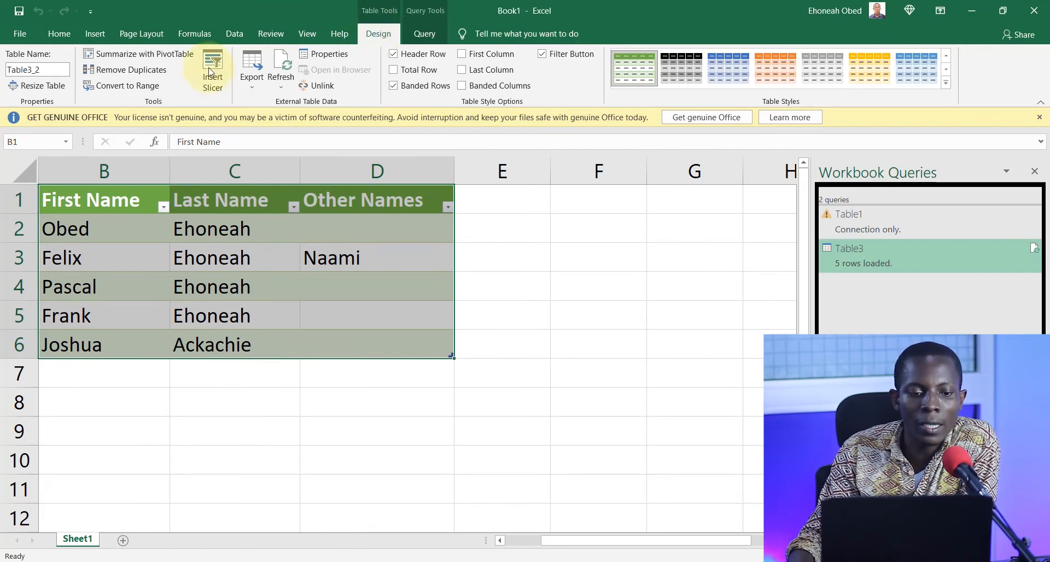
left_click(125, 87)
left_click(504, 327)
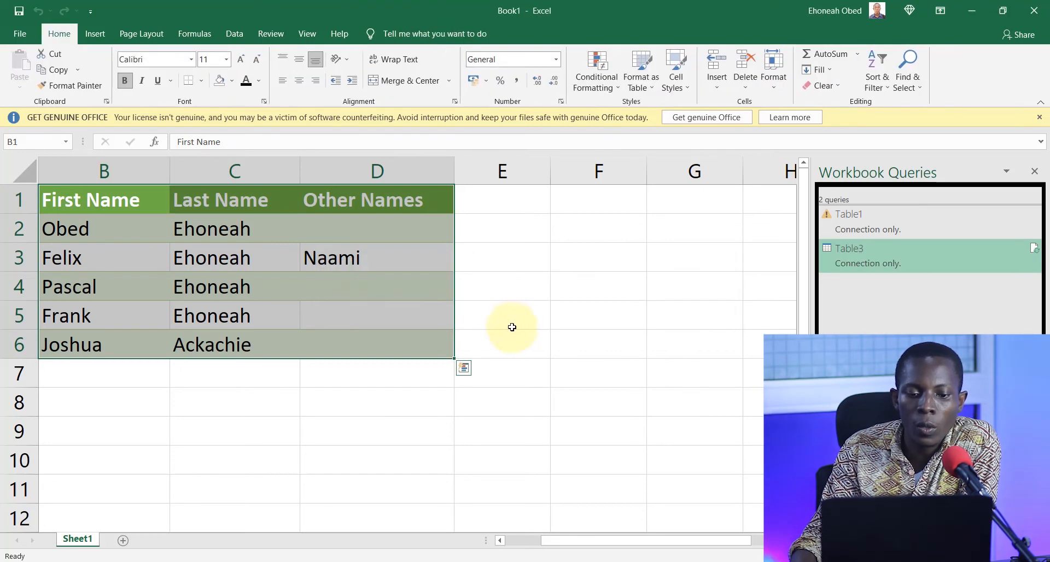
left_click(527, 542)
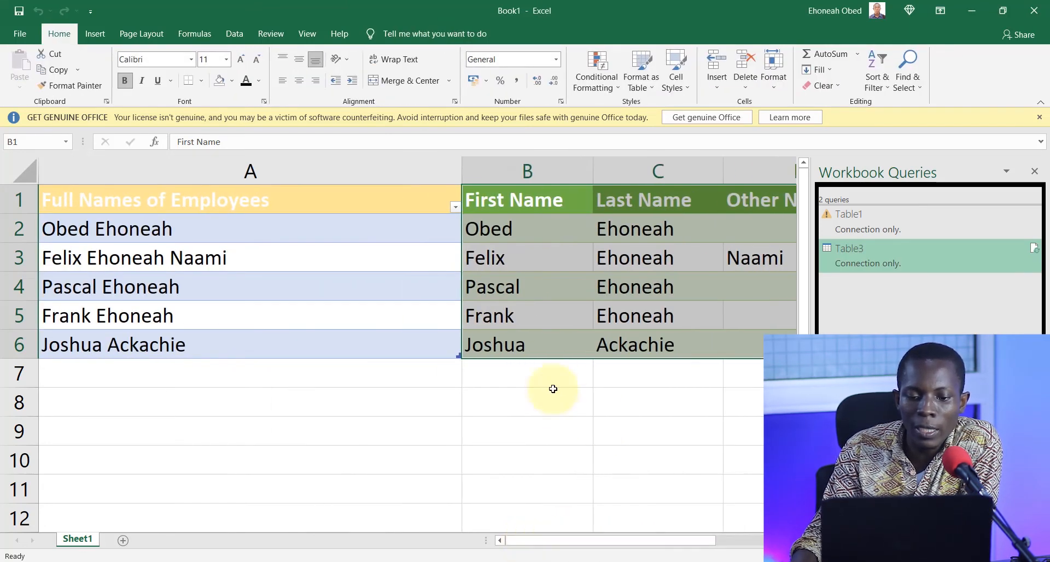
left_click(582, 208)
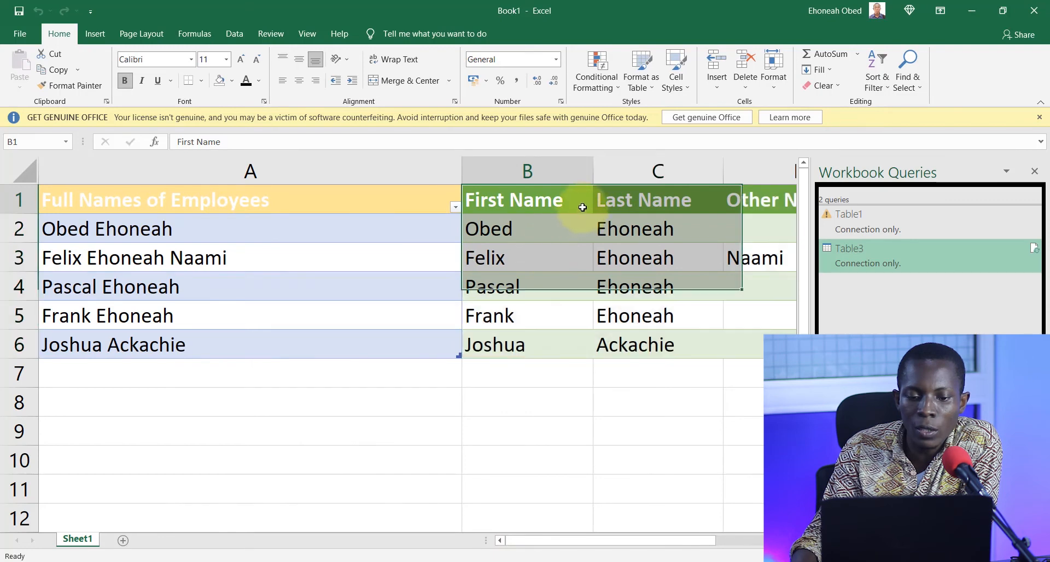
left_click(456, 208)
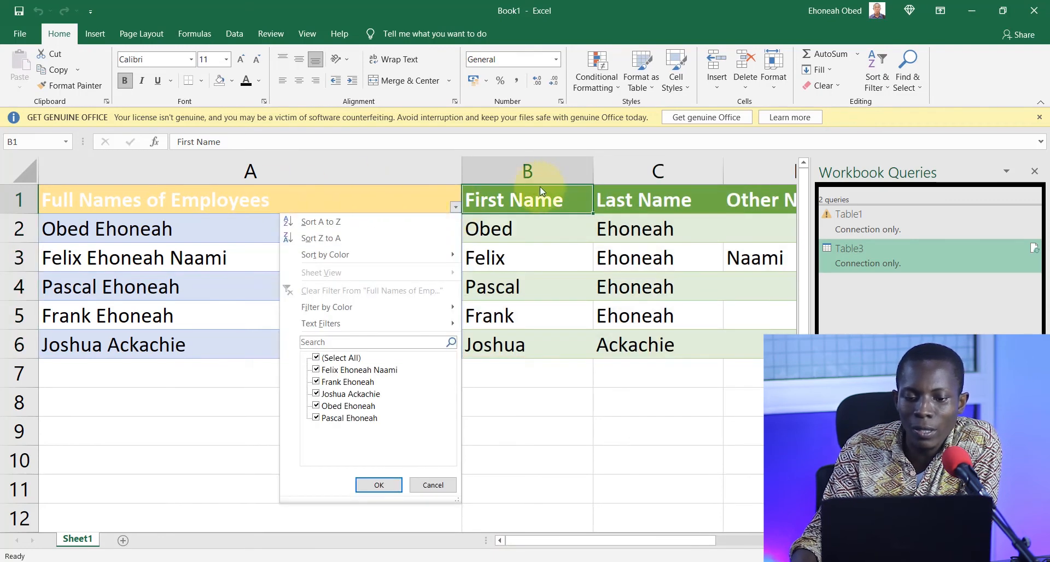
left_click(558, 200)
left_click(705, 196)
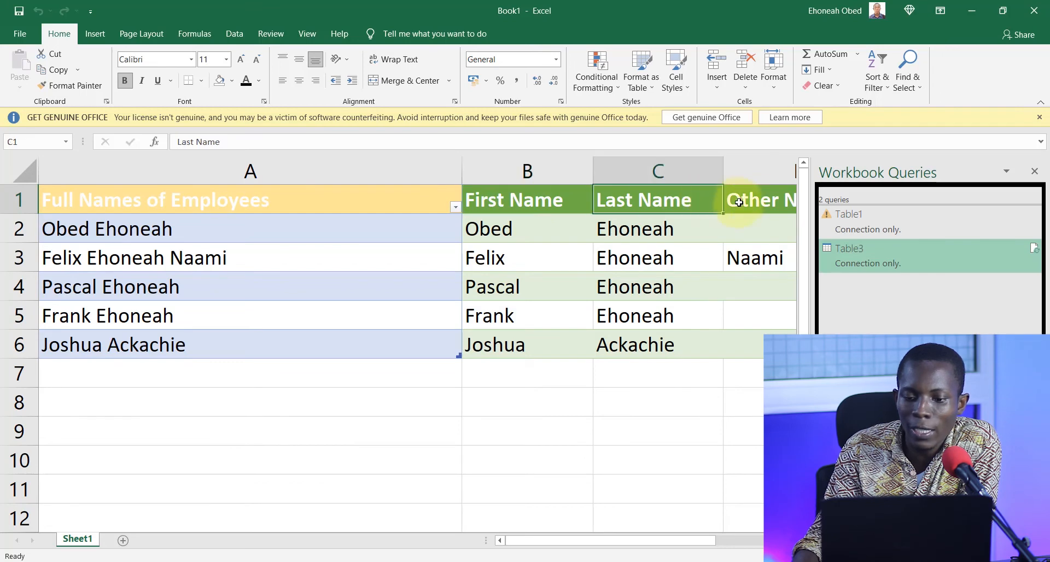
left_click(747, 197)
Convert the Full Names of Employees table in column A to a normal range.
left_click(405, 196)
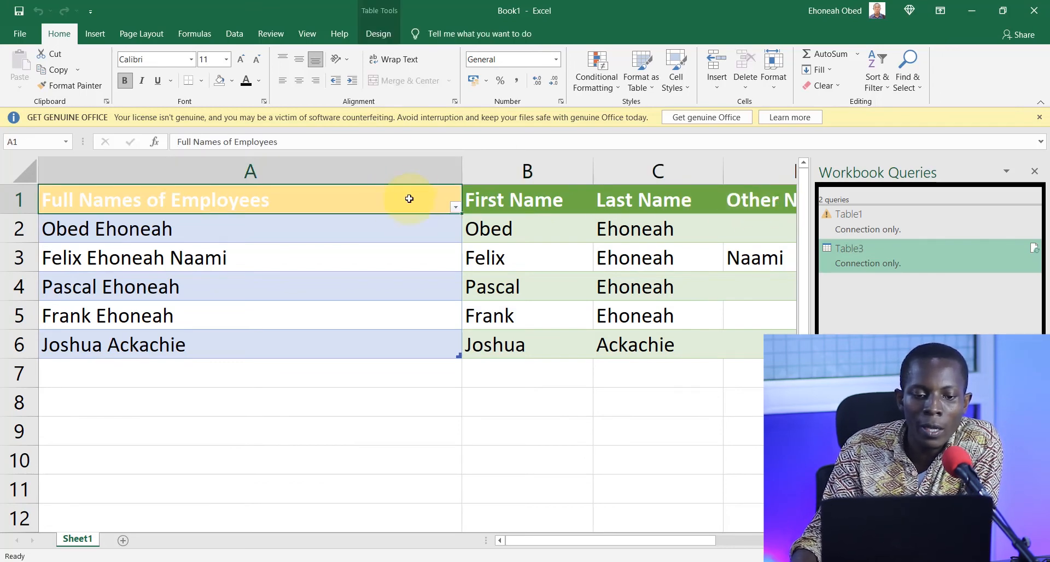
key("ctrl+a")
left_click(382, 34)
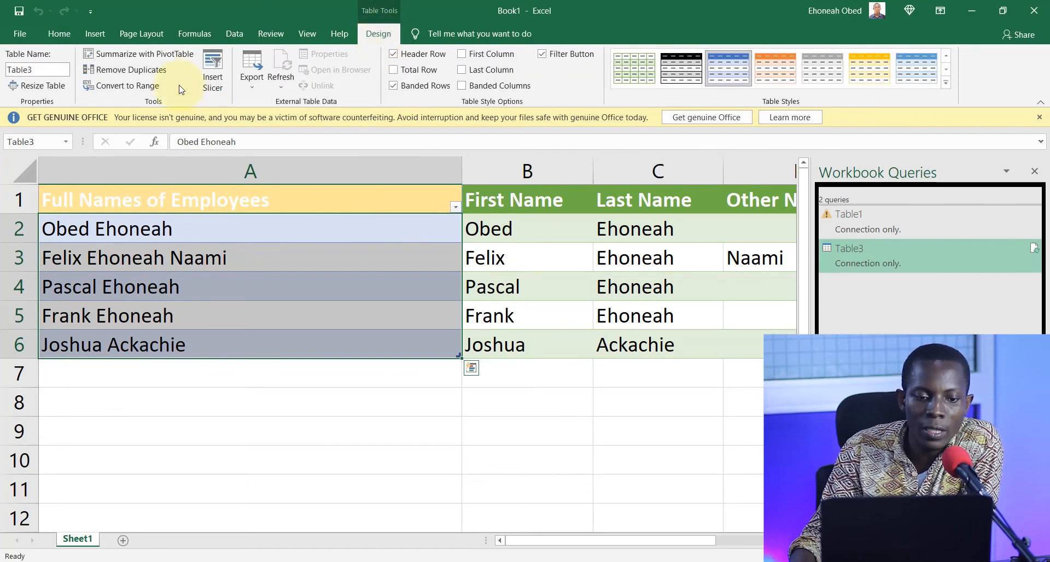
left_click(146, 89)
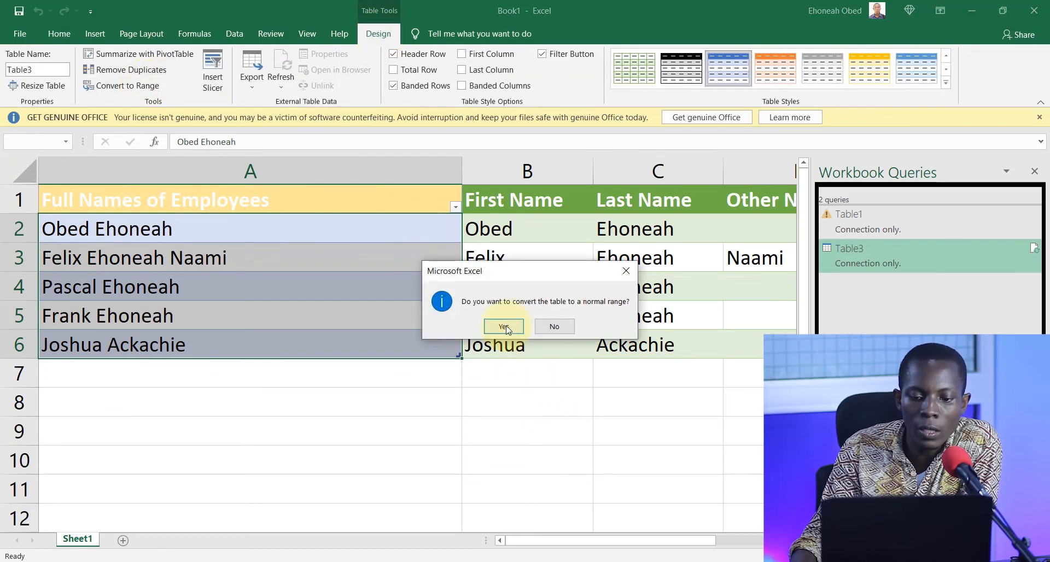
left_click(506, 325)
left_click(344, 262)
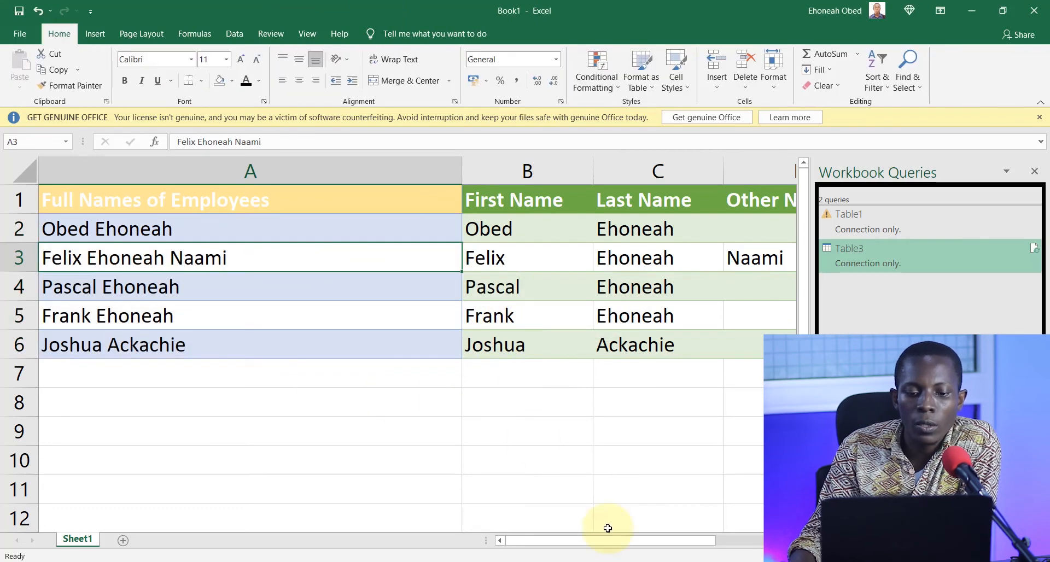
left_click_drag(535, 542, 491, 464)
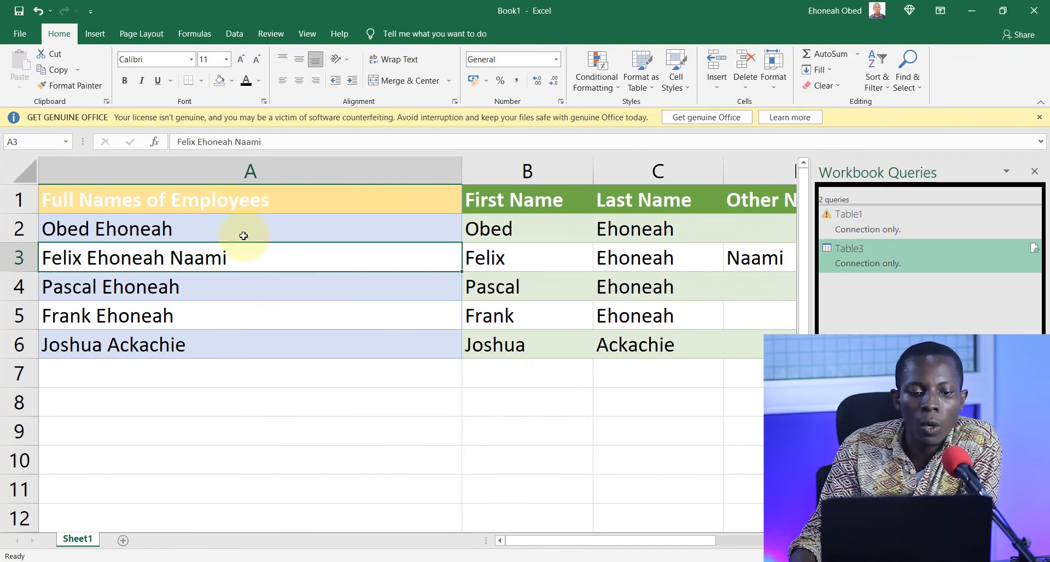
mouse_move(623, 547)
left_mouse_down()
mouse_move(633, 543)
mouse_move(612, 540)
left_mouse_up()
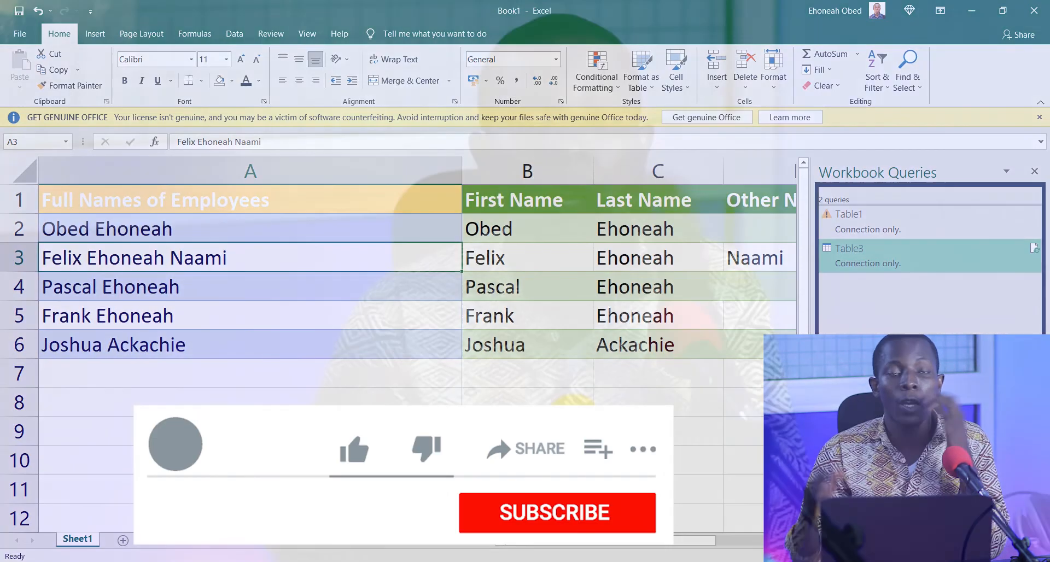